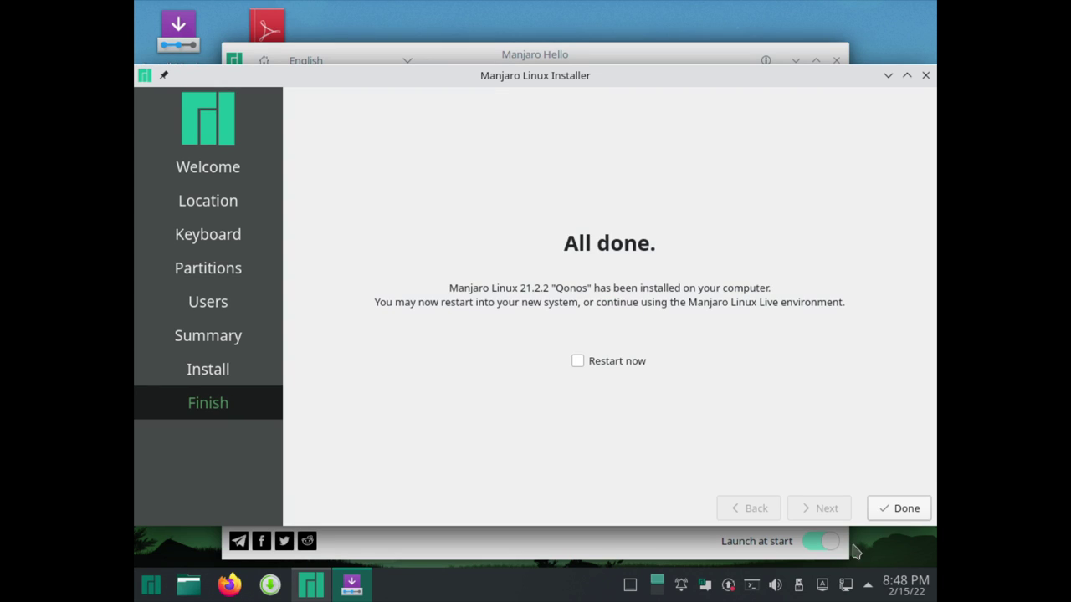
Finish the Manjaro Linux installation with the option to restart into the new system.
click(577, 361)
click(910, 507)
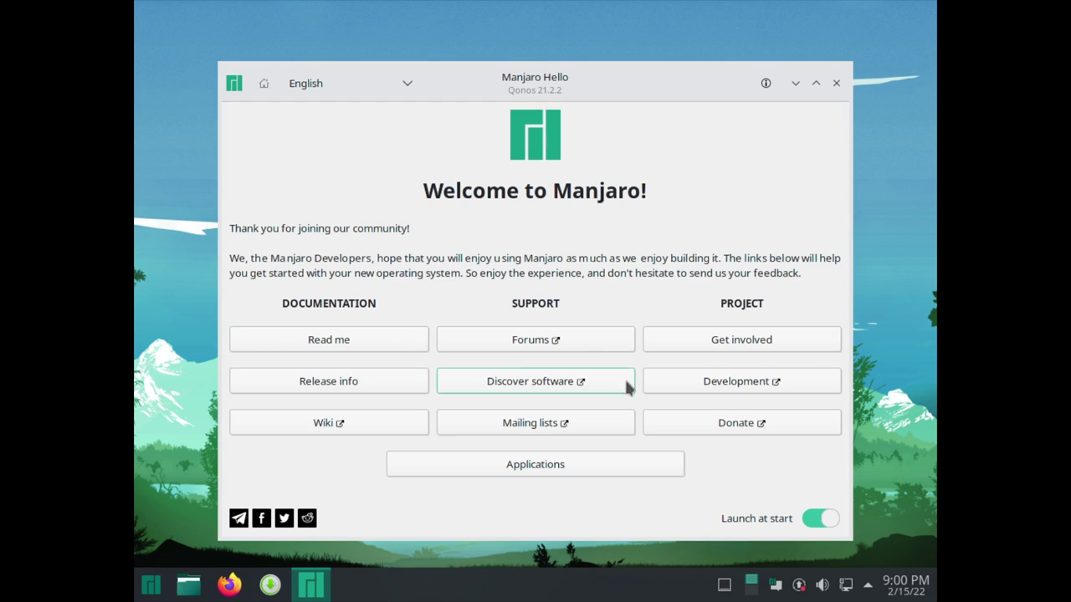
Browse the application categories offered in Manjaro Hello, including Video/Movie, Photos and Graphics Creating.
click(895, 190)
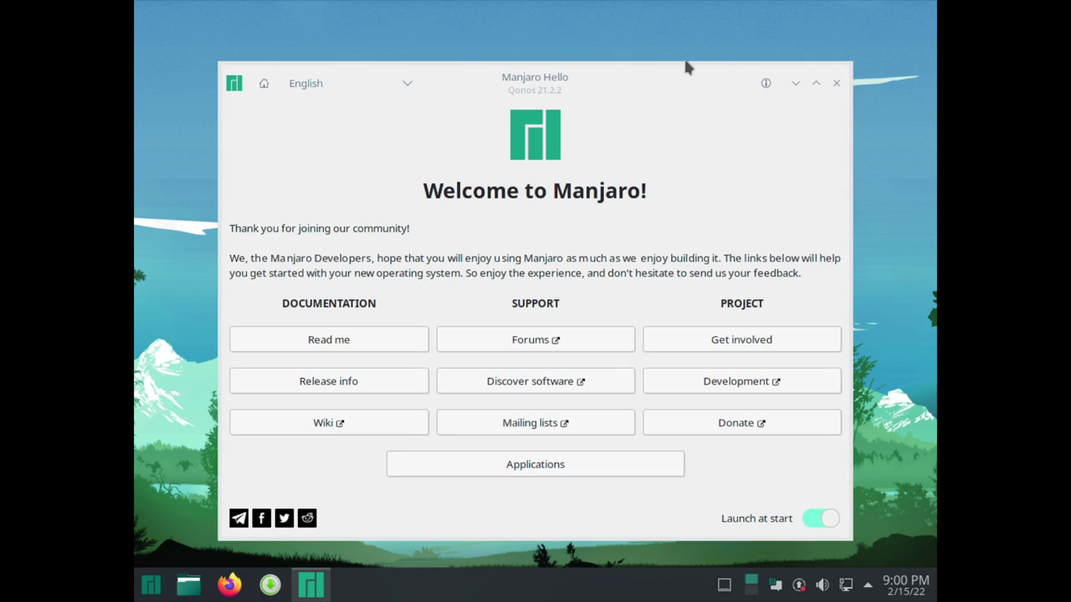
drag(685, 67, 676, 43)
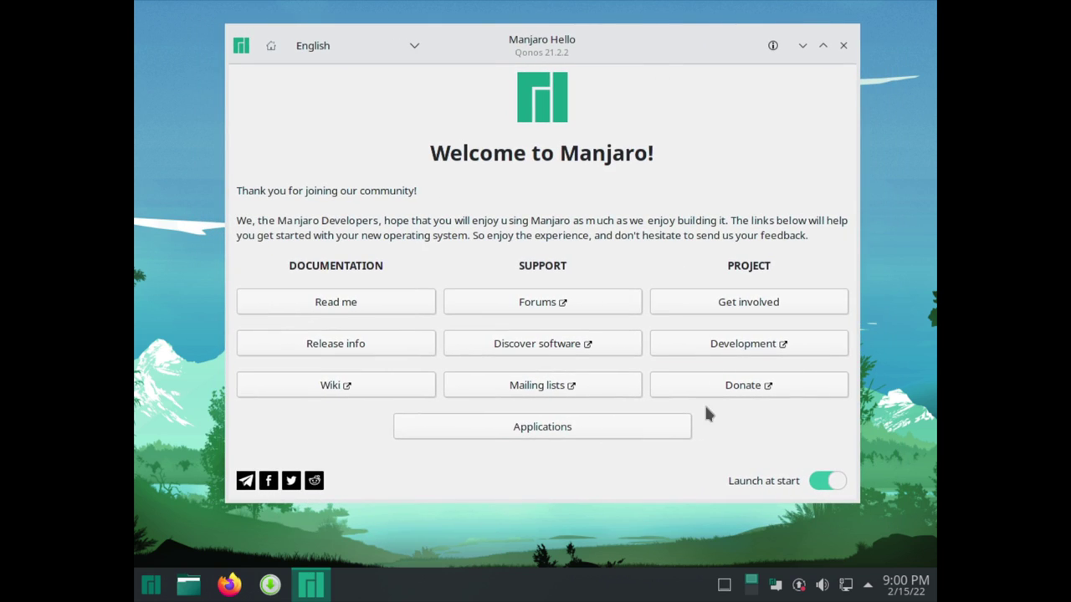
click(574, 434)
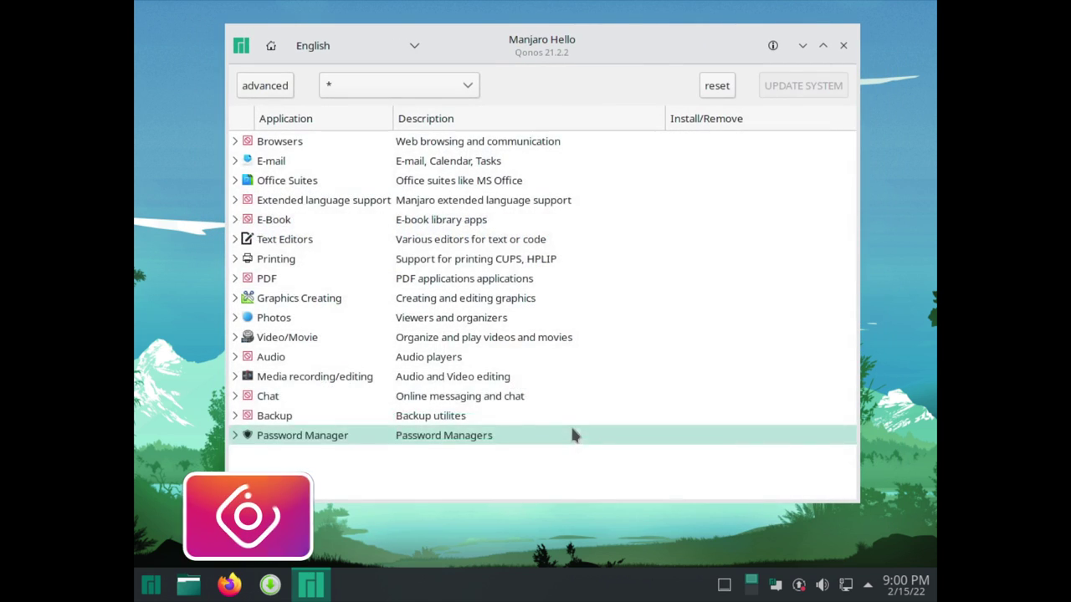
click(235, 162)
click(235, 164)
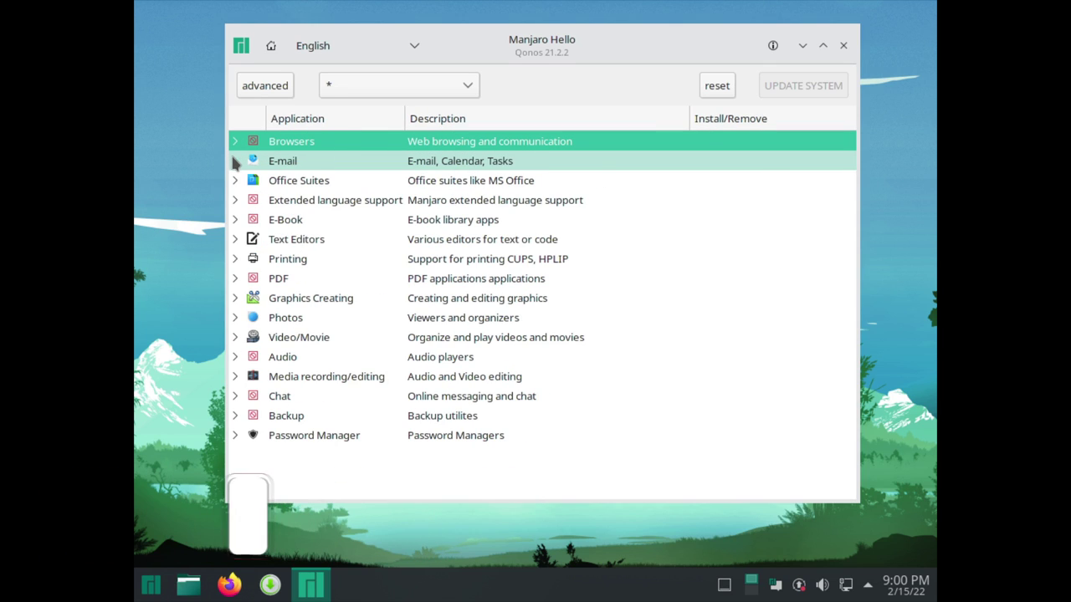
click(235, 338)
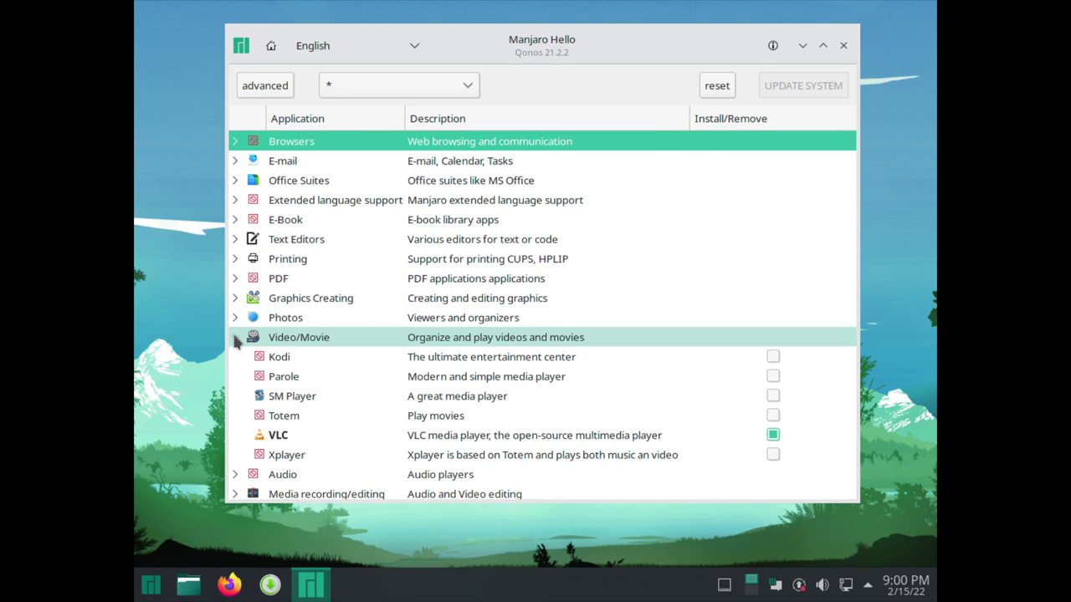
click(235, 338)
click(237, 318)
click(236, 318)
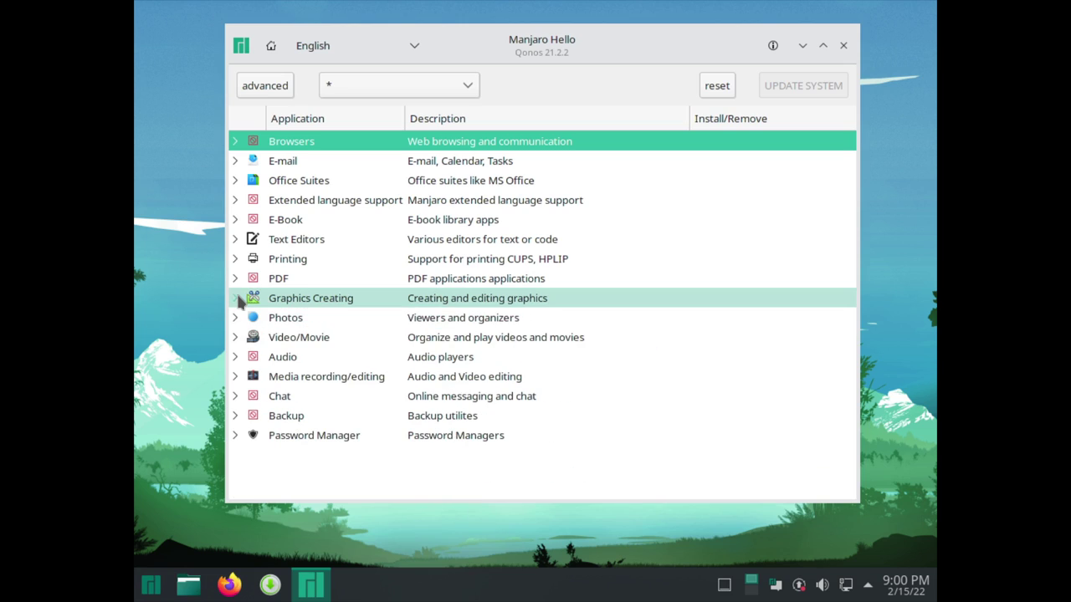
click(236, 298)
click(237, 299)
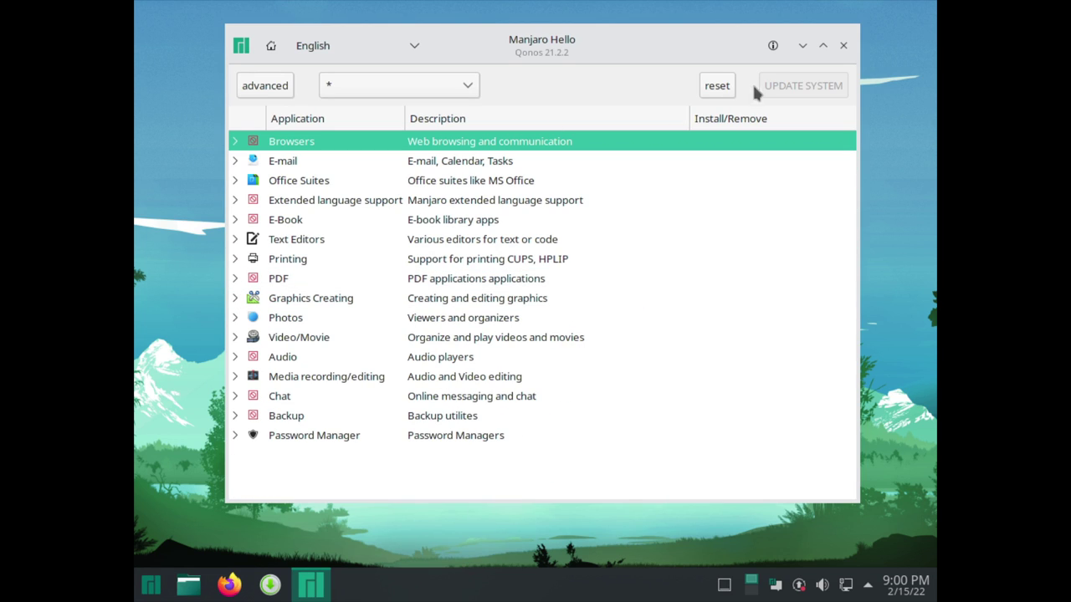
Return to the Manjaro Hello home page, disable its launch at start and close it.
click(274, 48)
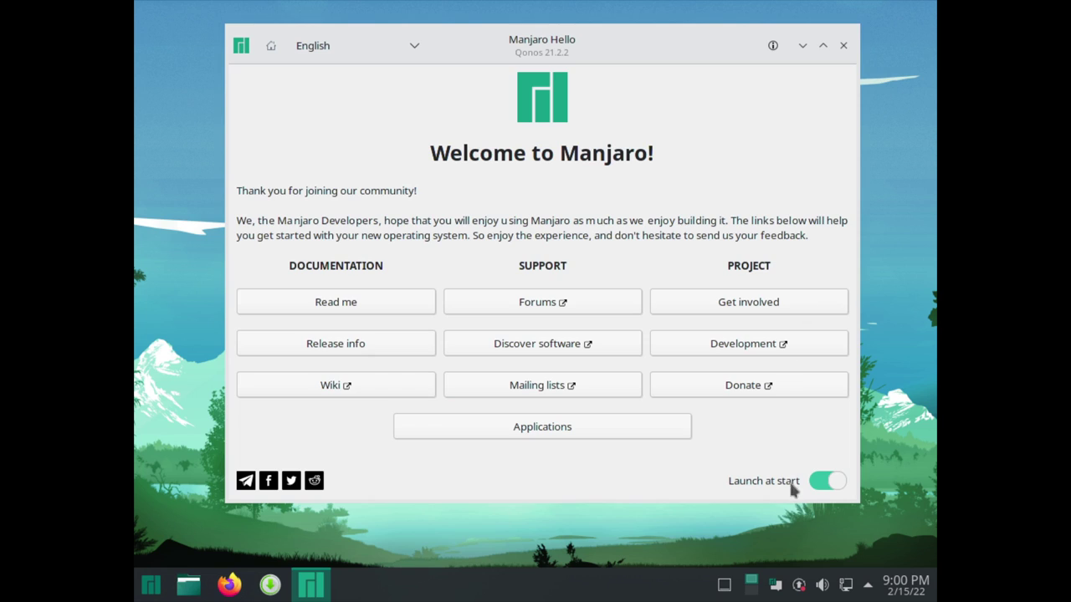
click(832, 481)
click(844, 46)
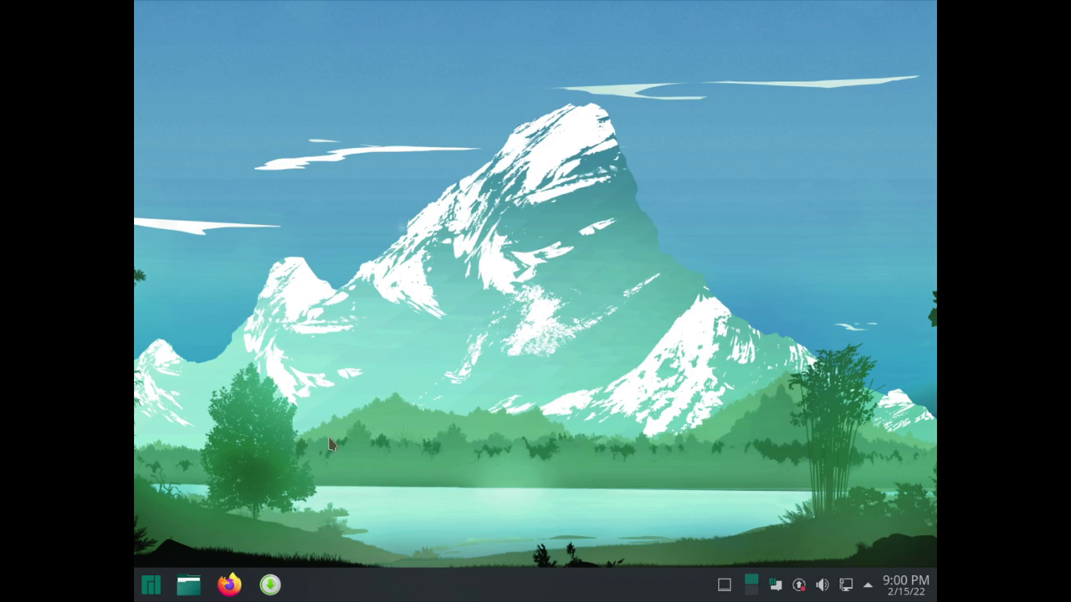
Open the application launcher and dismiss the language package and kernel notifications.
click(148, 587)
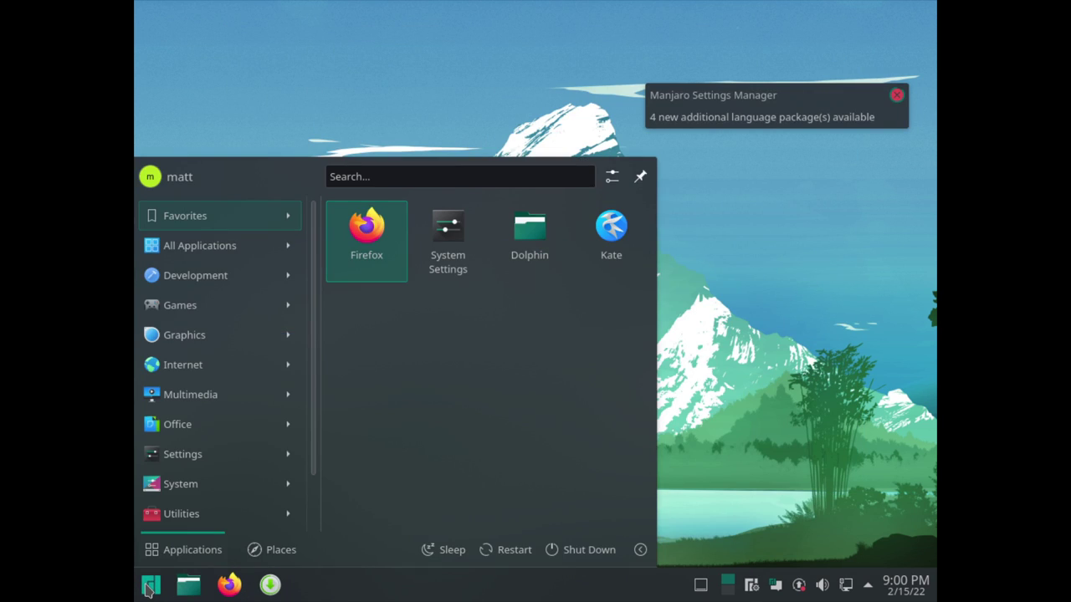
click(896, 95)
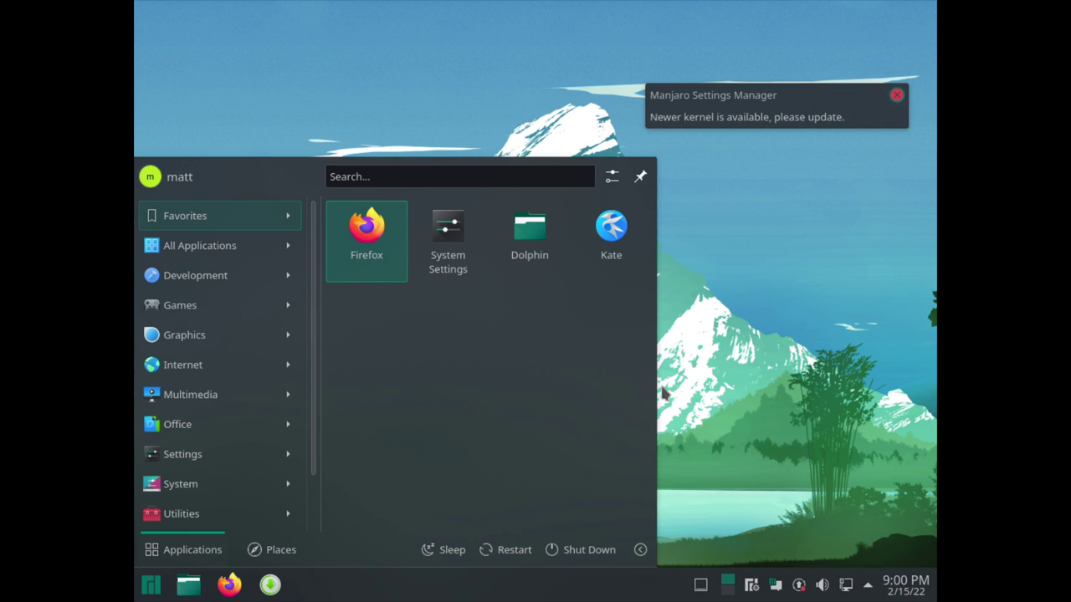
click(896, 97)
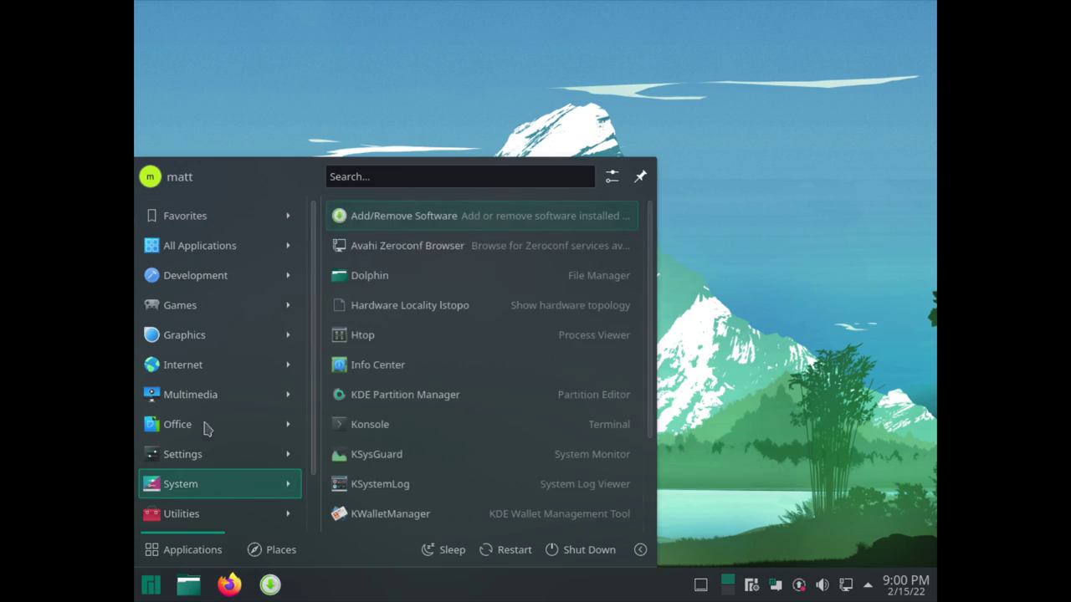
Launch the Elisa music player from the full application list, view its window and close it.
mouse_move(210, 243)
scroll(465, 299, down, 6)
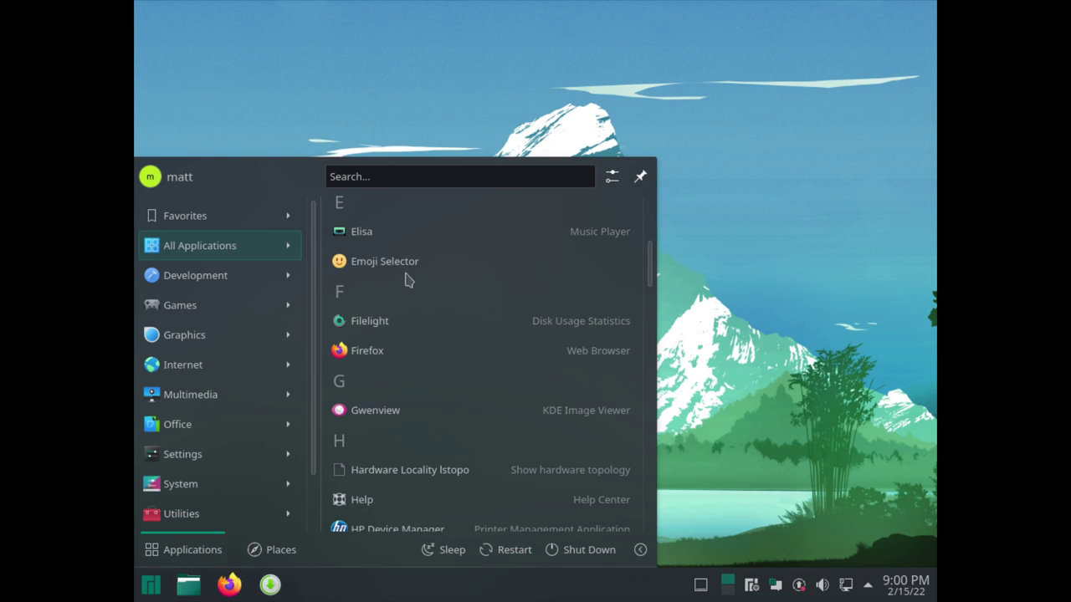
click(392, 244)
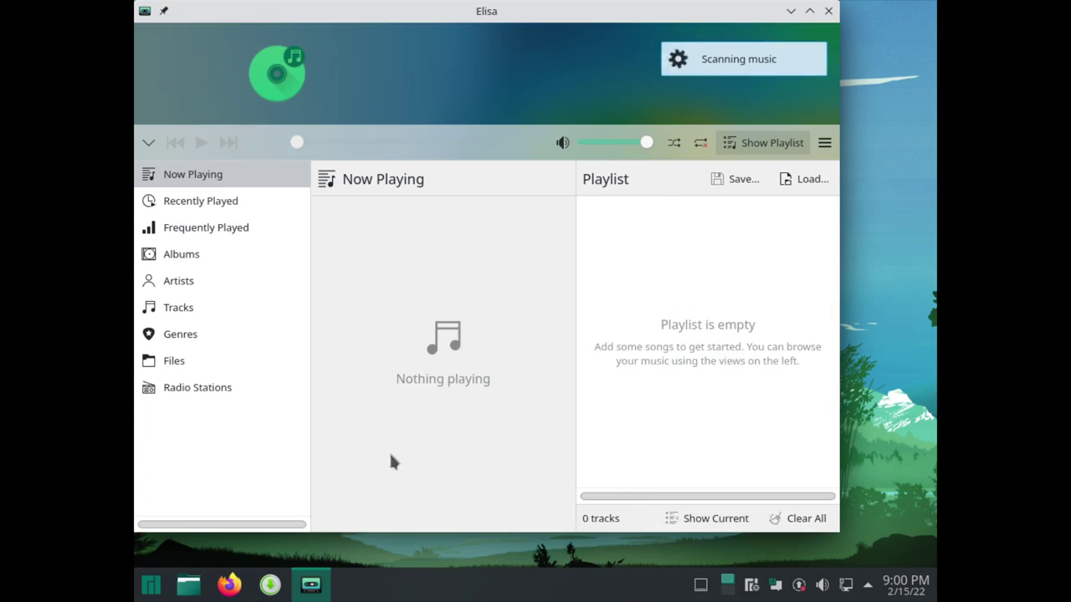
drag(608, 8, 682, 29)
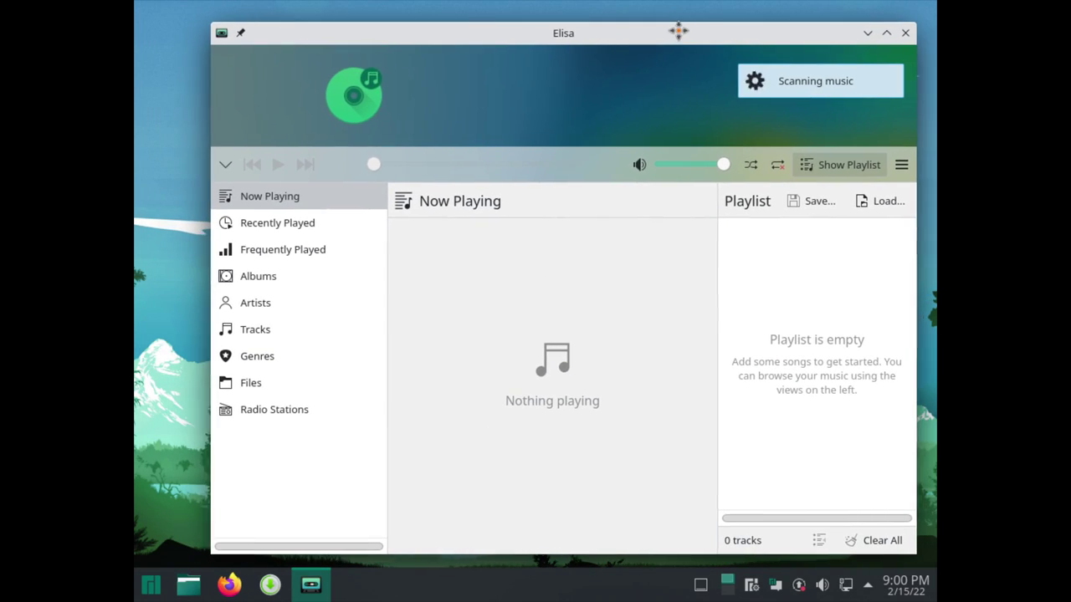
click(903, 32)
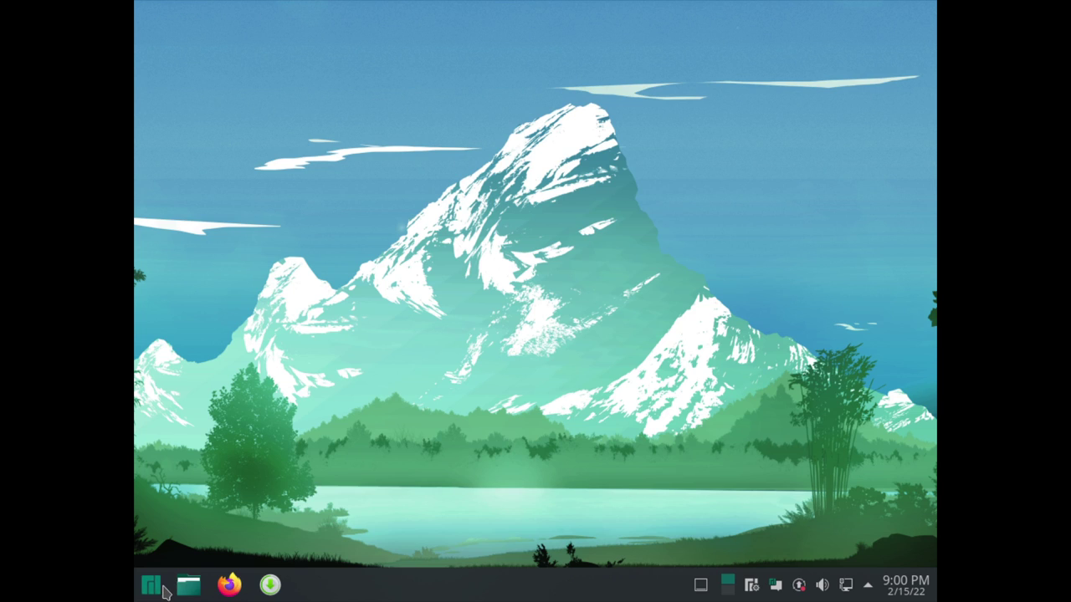
Launch the Dolphin file manager from the full application list, view the Home folder and close it.
click(161, 585)
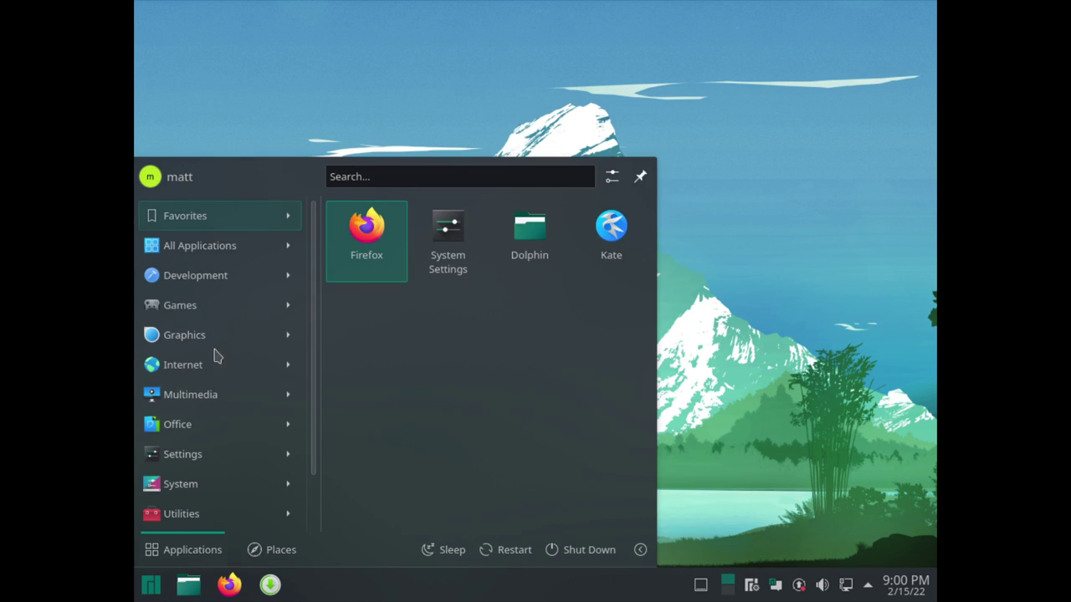
mouse_move(223, 251)
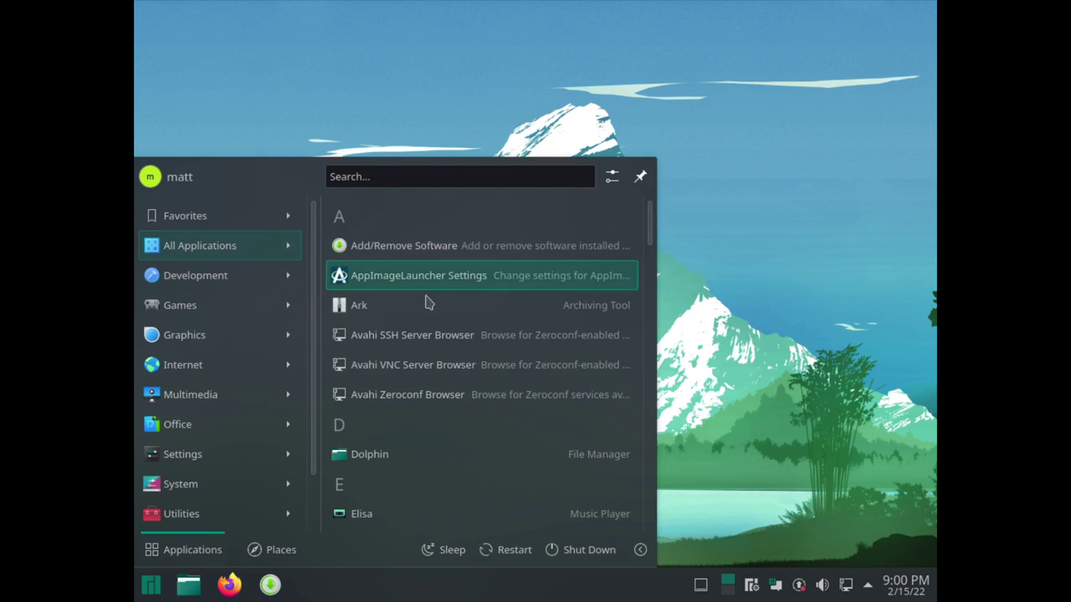
scroll(426, 303, down, 3)
click(392, 270)
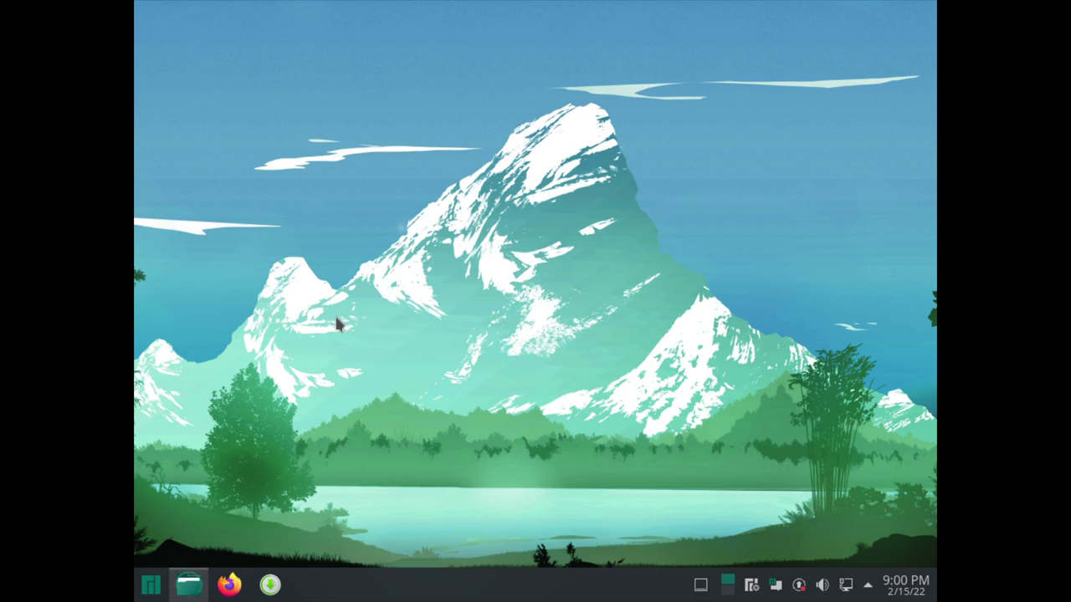
drag(493, 20, 699, 86)
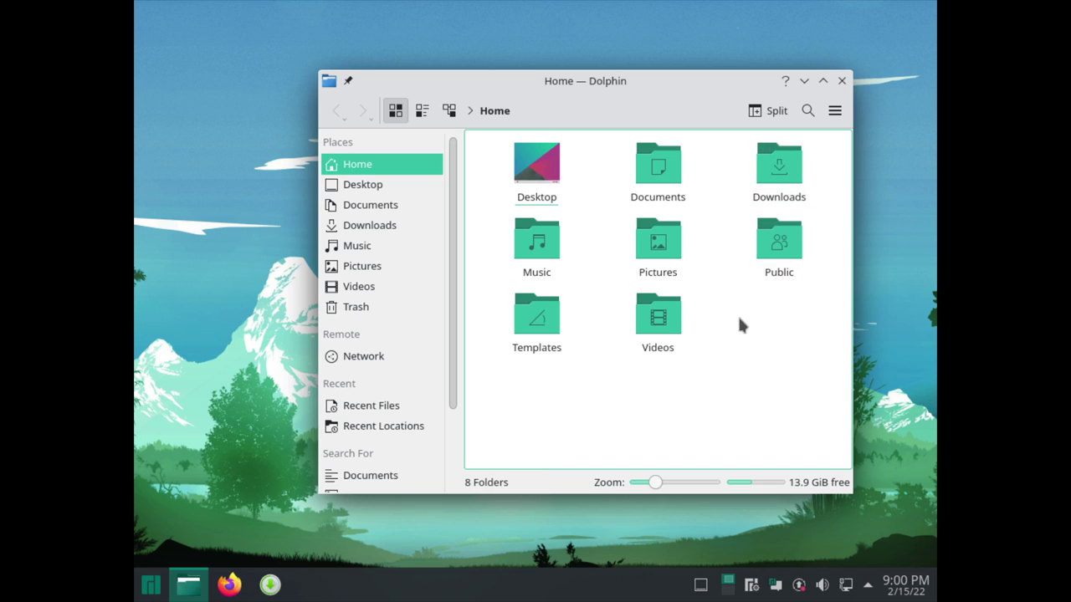
click(842, 82)
Look through the full application list and open Manjaro Settings Manager.
click(151, 585)
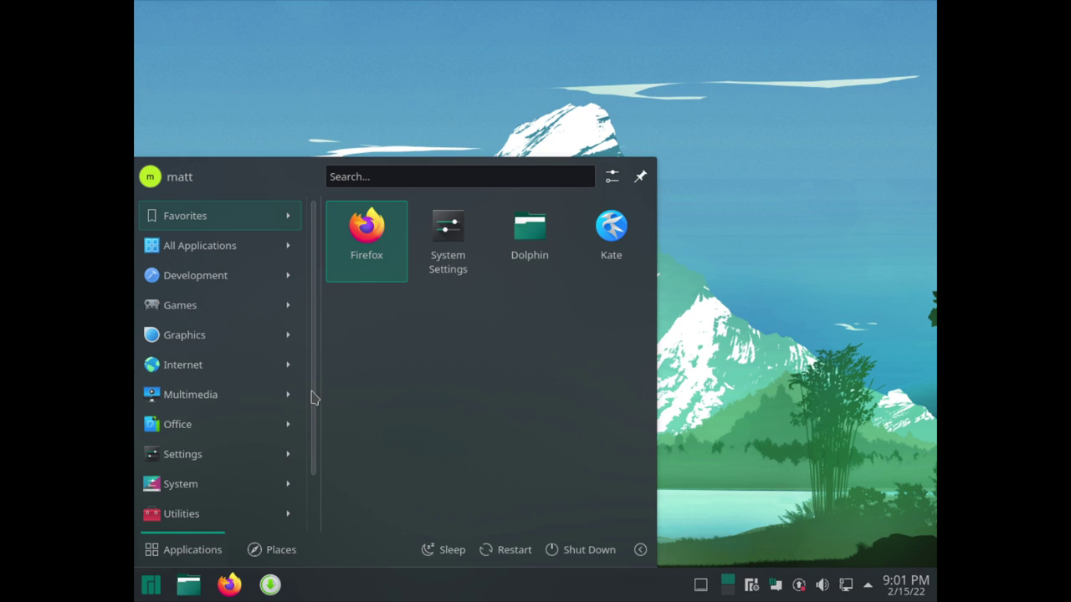
mouse_move(222, 248)
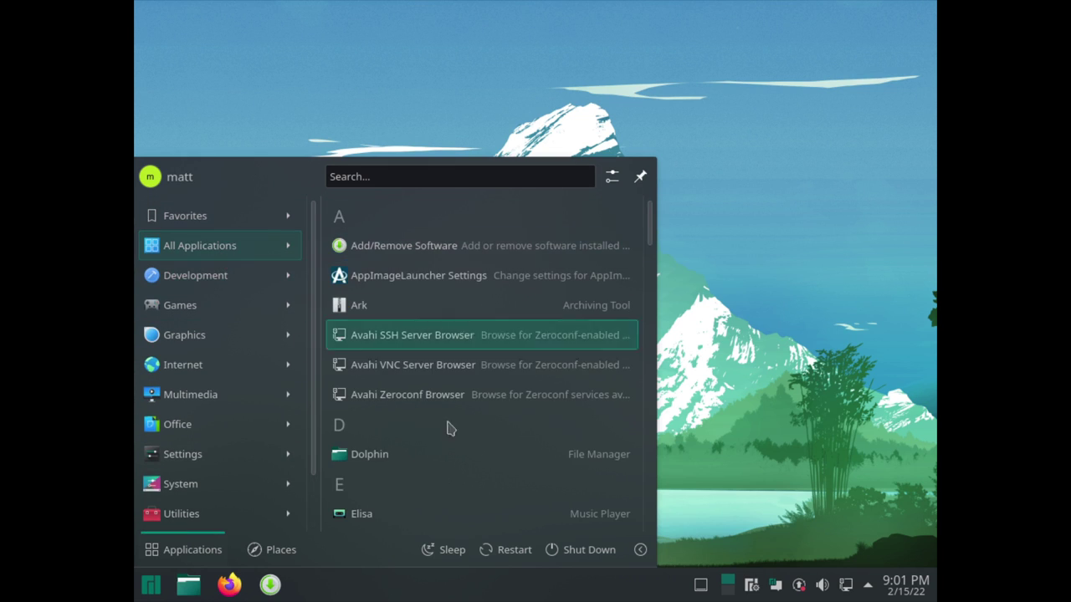
scroll(450, 452, down, 3)
scroll(450, 471, down, 4)
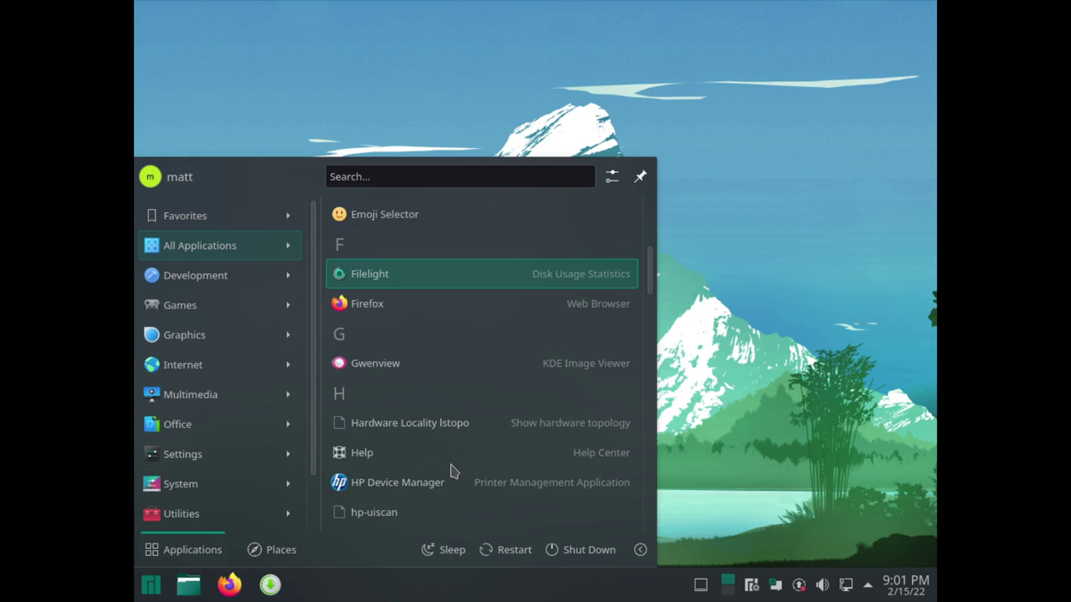
scroll(450, 471, down, 6)
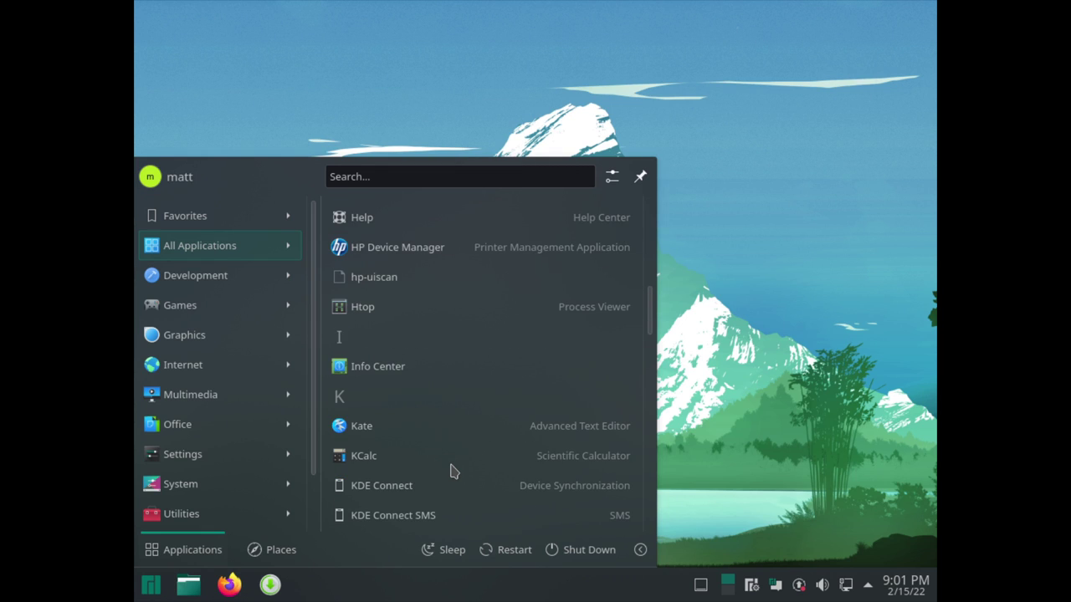
scroll(450, 471, down, 3)
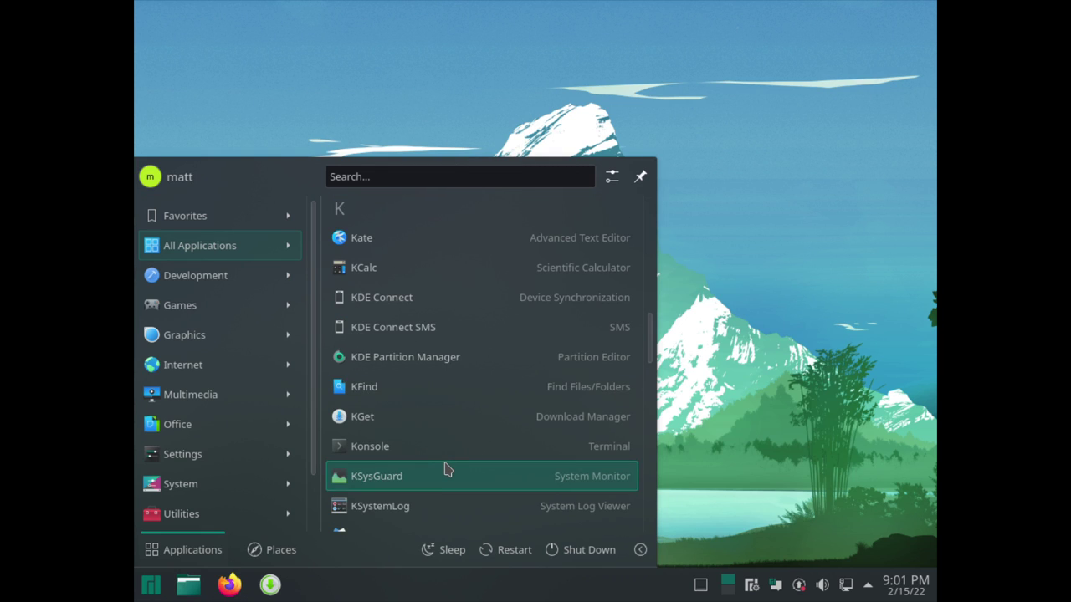
scroll(446, 471, down, 6)
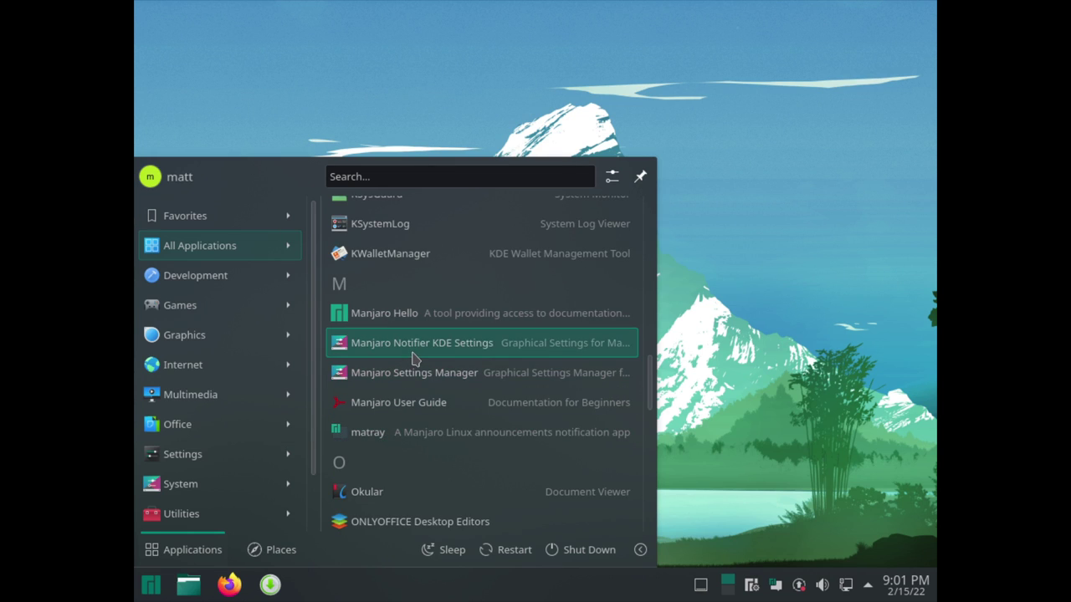
click(419, 380)
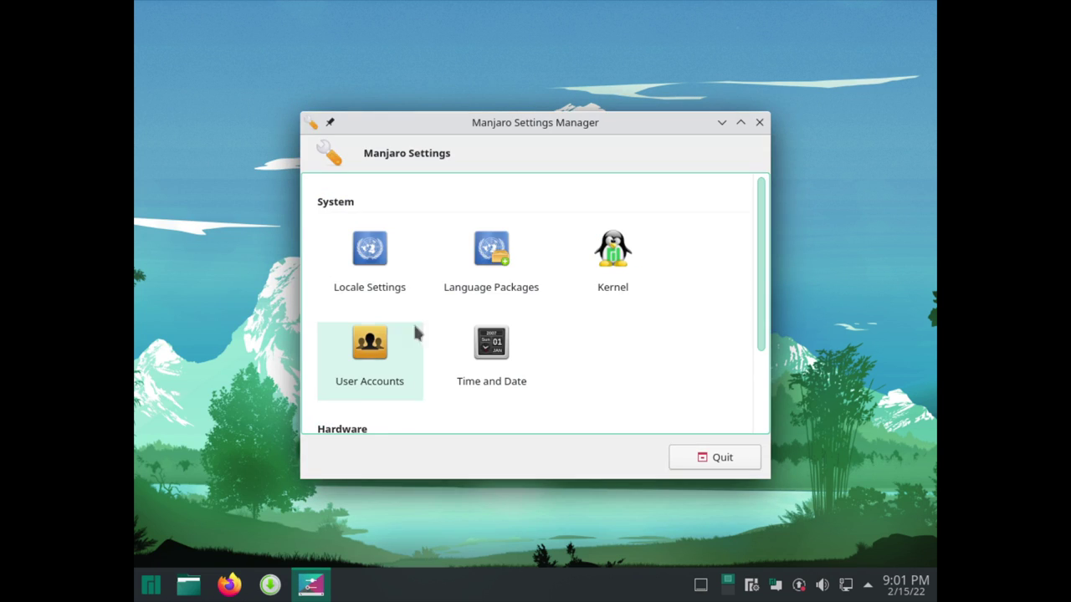
Review the Linux kernels offered in the Kernel settings and return to the settings overview.
scroll(559, 253, down, 3)
scroll(559, 261, up, 3)
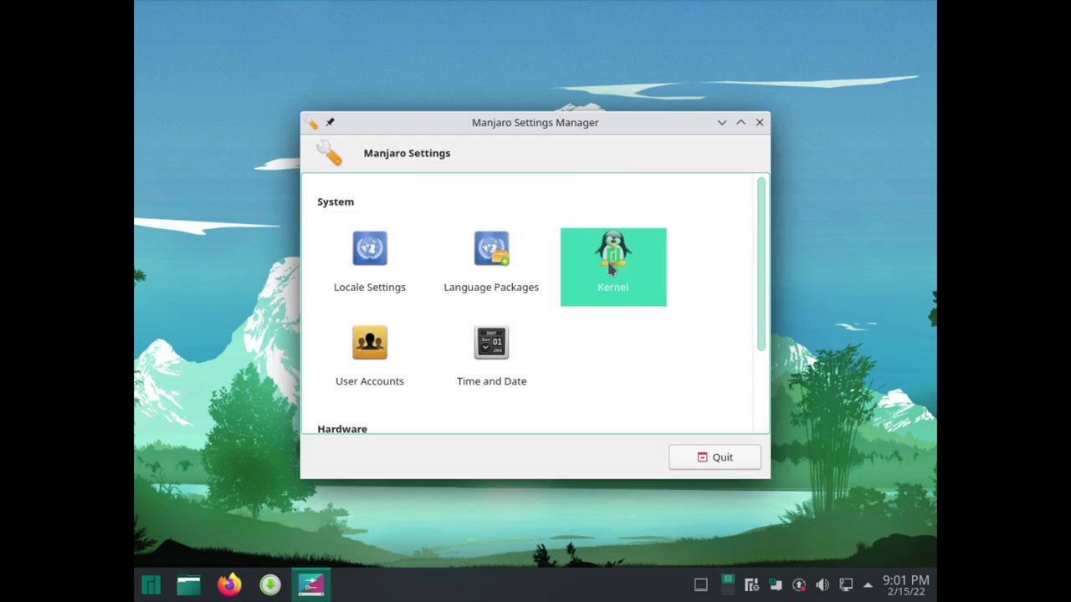
click(588, 297)
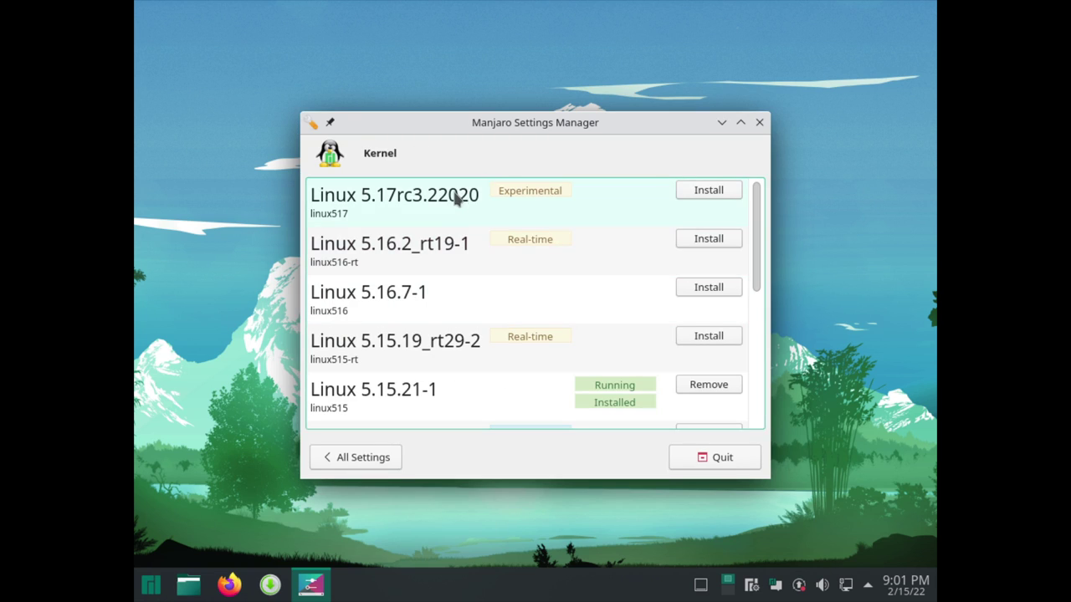
click(352, 452)
View the display drivers in Hardware Configuration and quit Manjaro Settings Manager.
scroll(466, 354, down, 3)
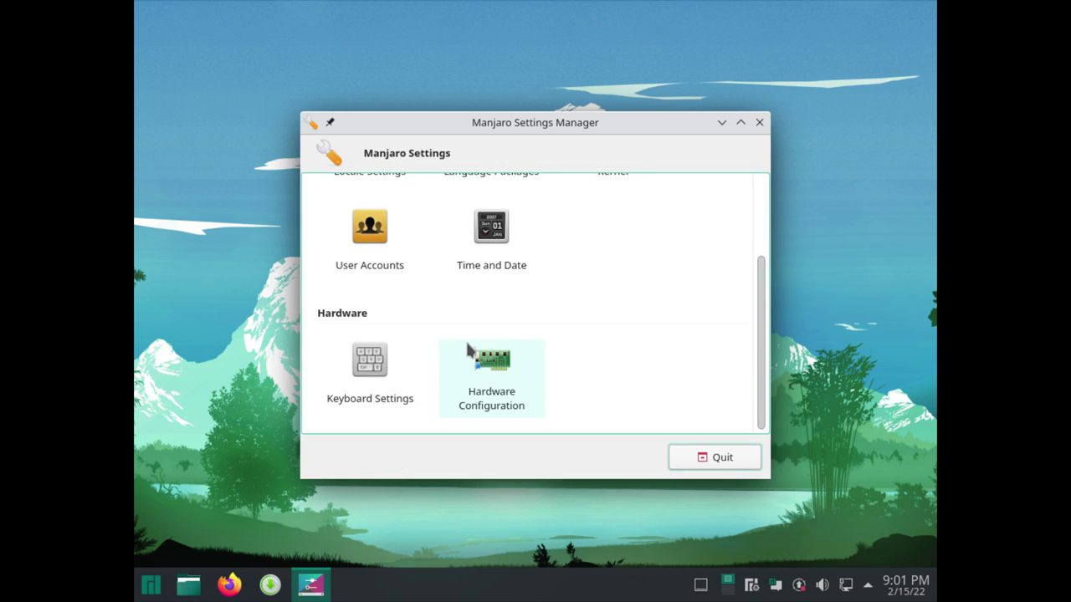
click(477, 358)
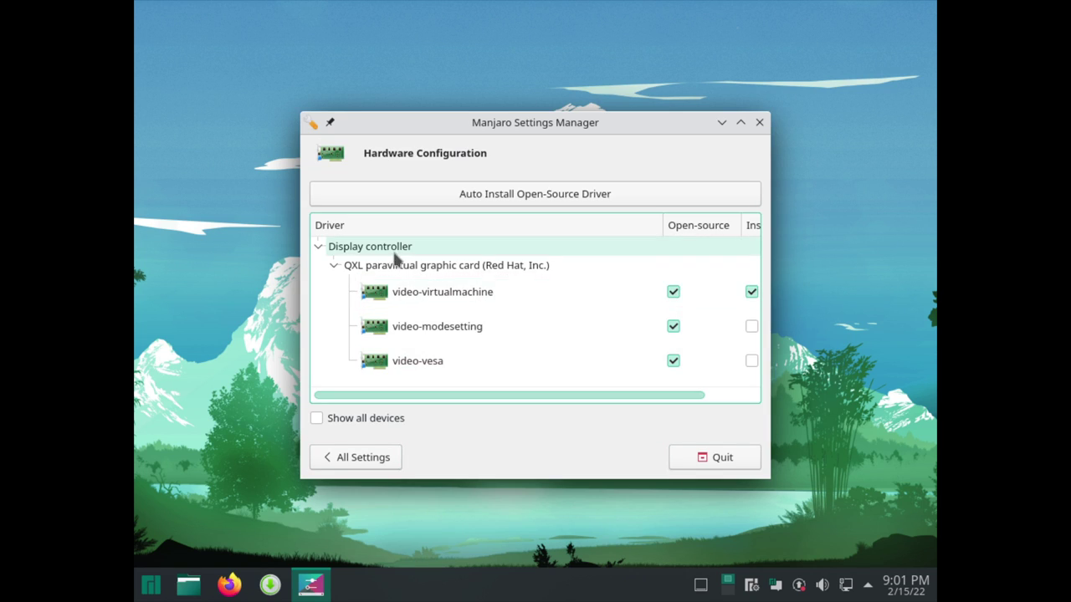
click(706, 459)
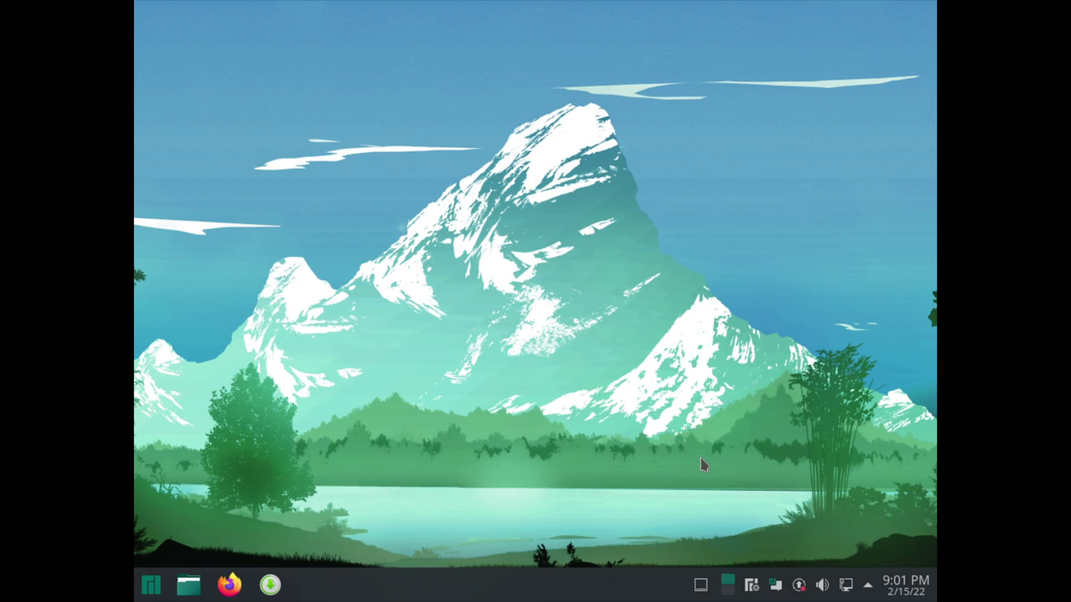
Launch System Monitor from the full application list, view its Overview page and close it.
click(151, 585)
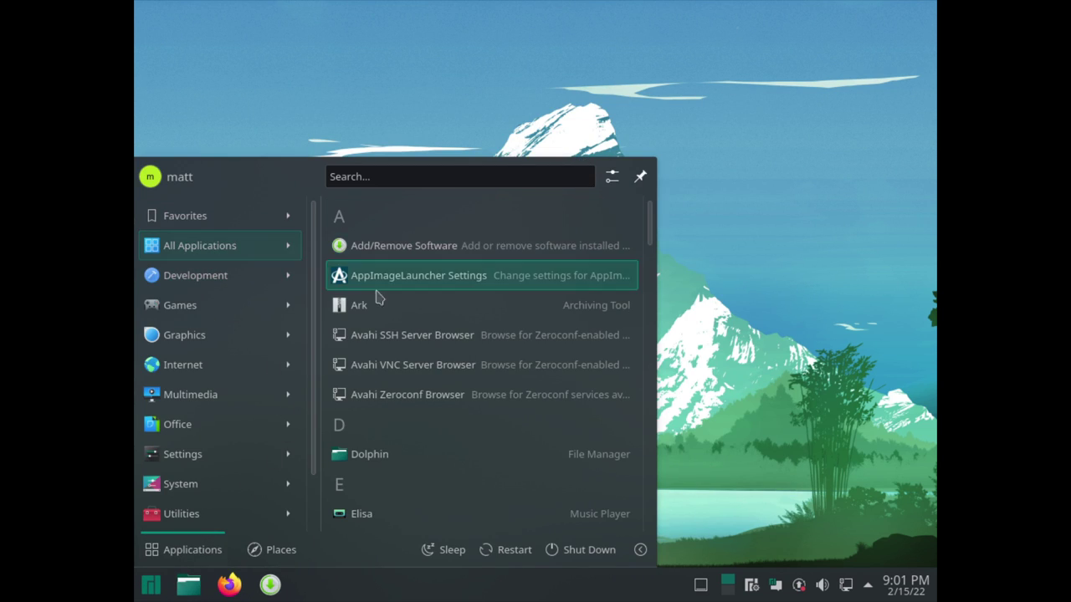
scroll(442, 428, down, 12)
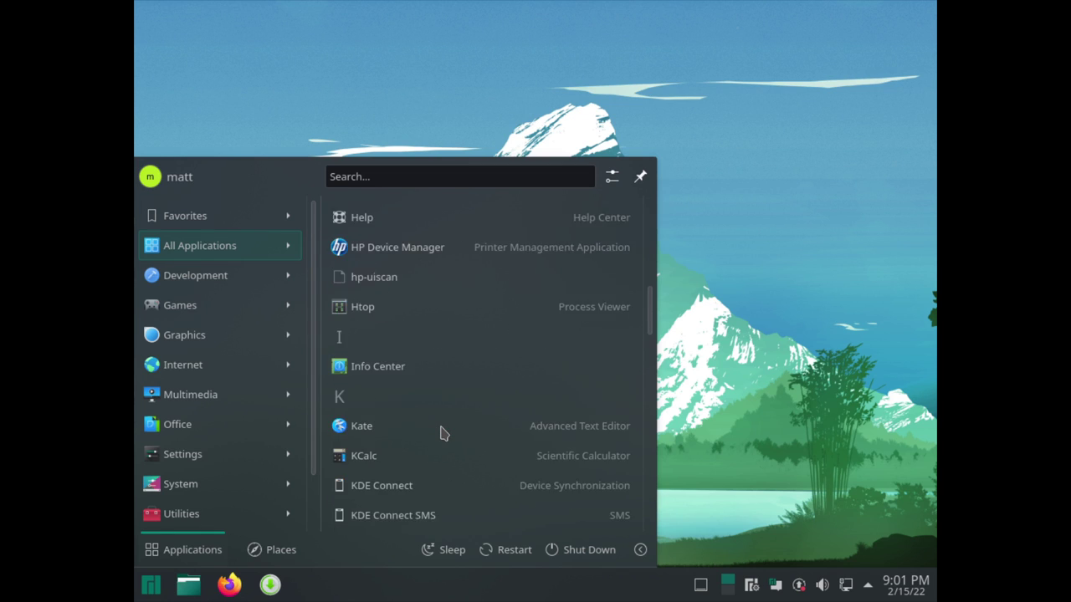
scroll(443, 434, down, 5)
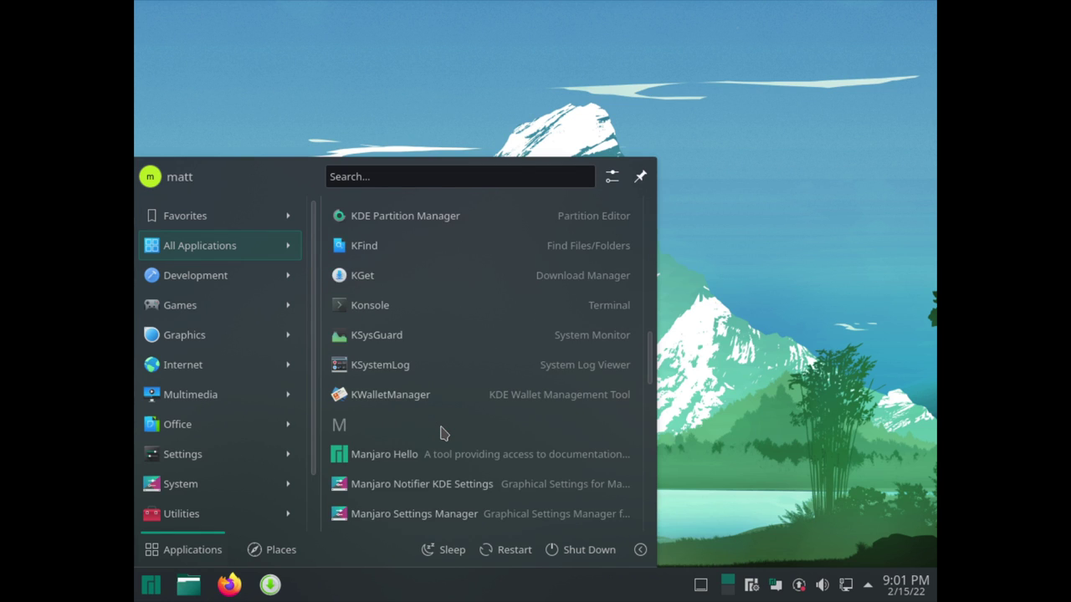
scroll(444, 433, down, 3)
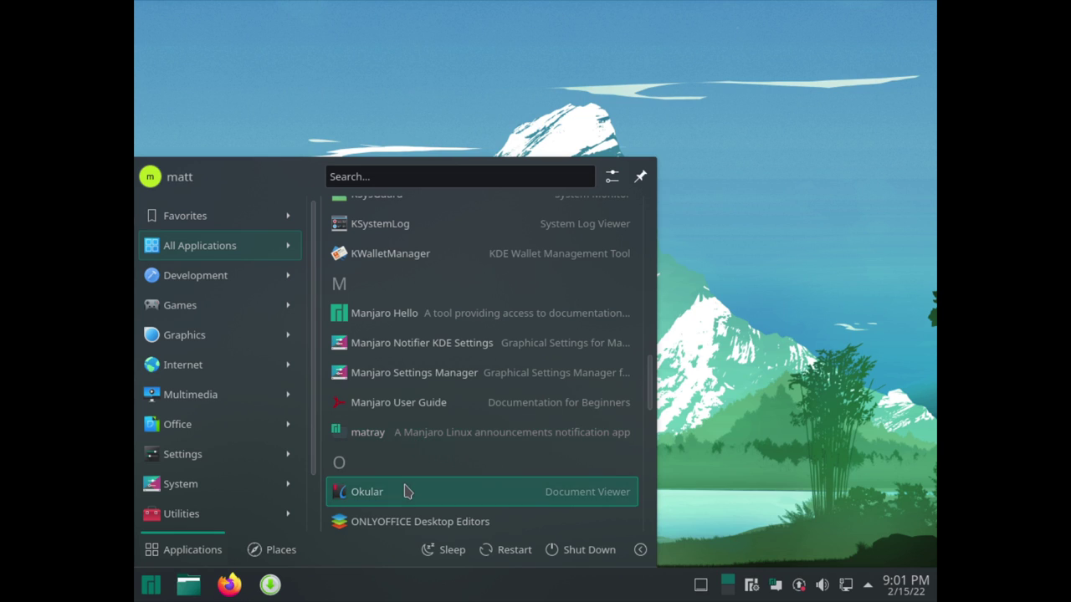
scroll(408, 491, down, 5)
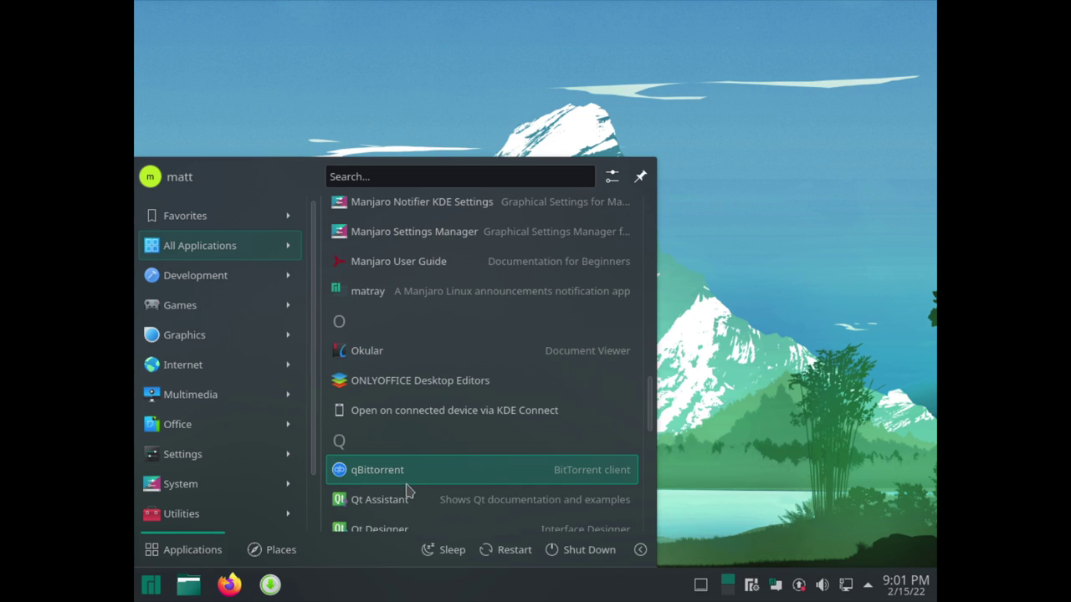
scroll(392, 481, down, 5)
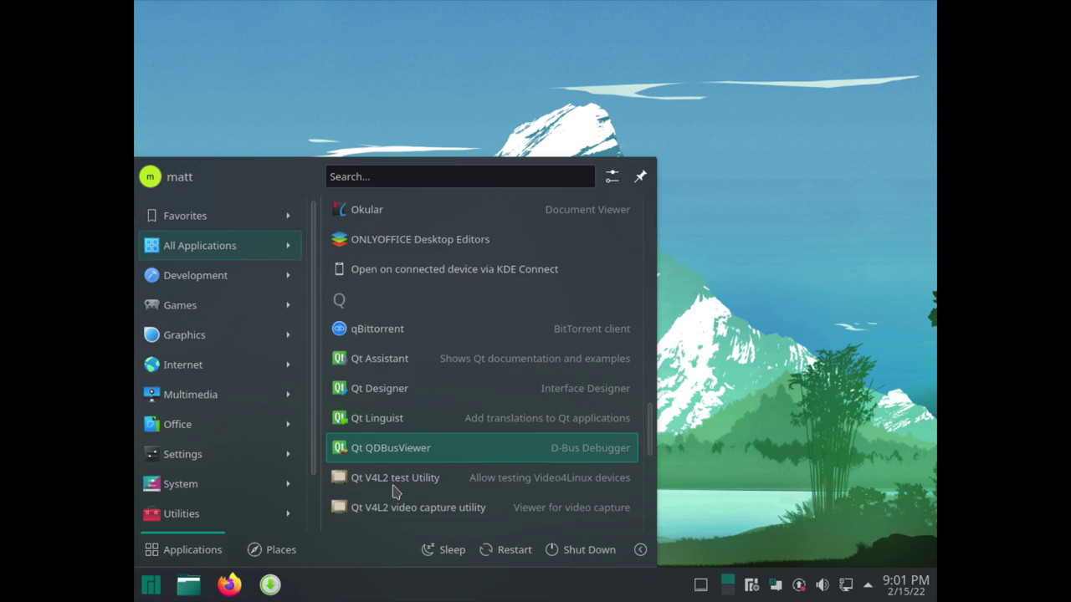
scroll(393, 492, down, 2)
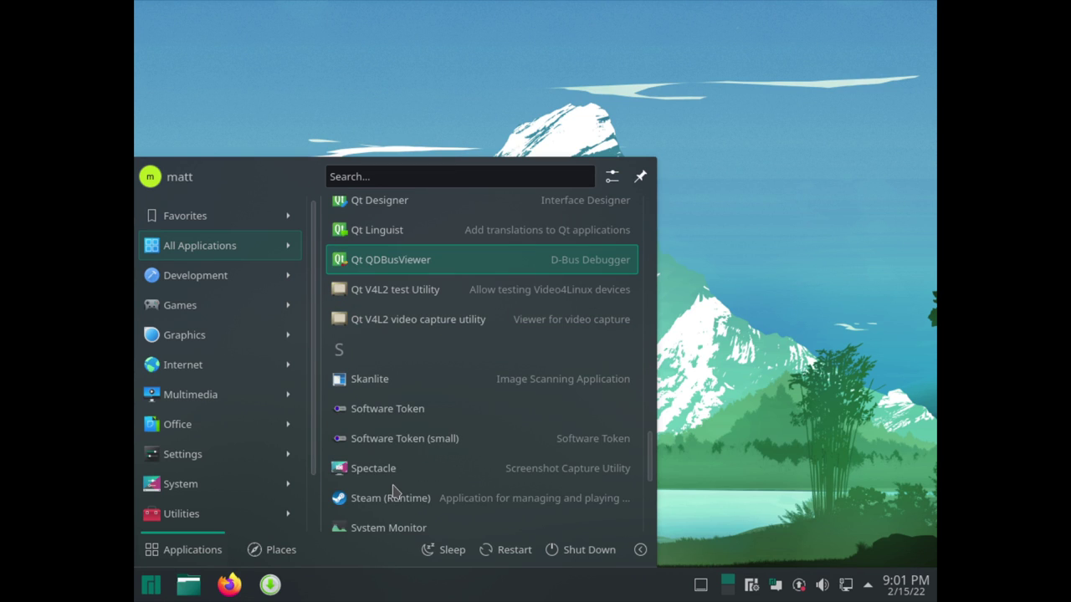
scroll(393, 492, down, 3)
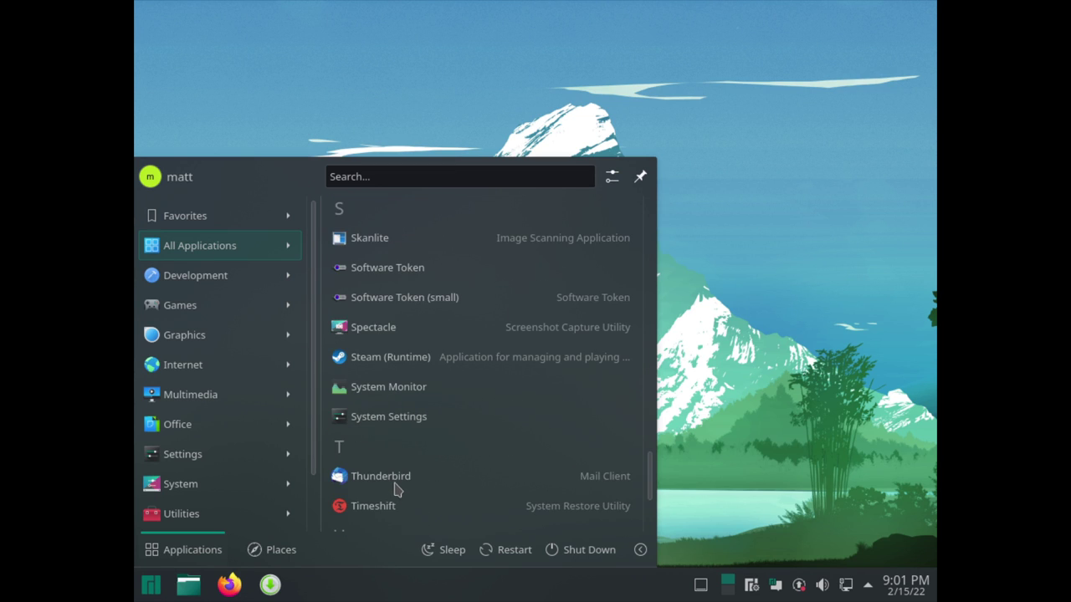
click(398, 388)
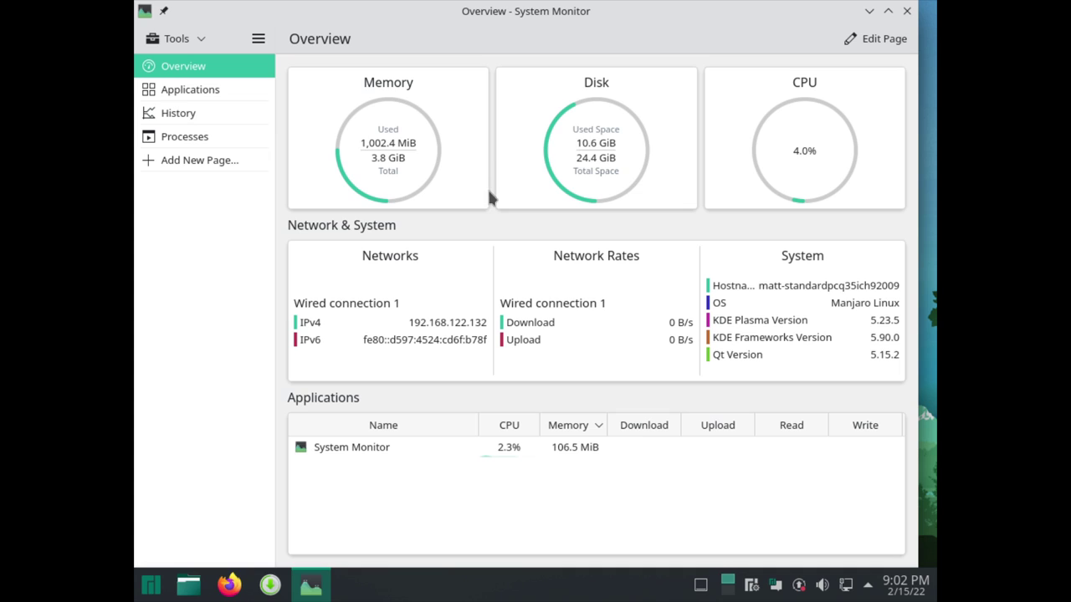
click(907, 11)
Open a Konsole terminal, run uname -a and highlight the kernel version in its output.
key(ctrl+alt+t)
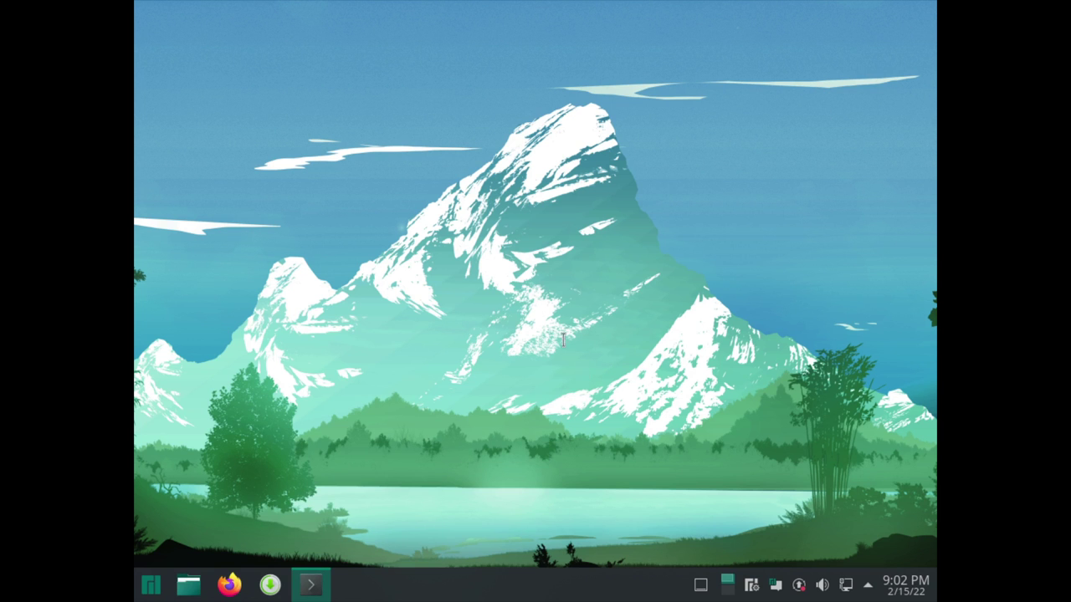
text(uname -a)
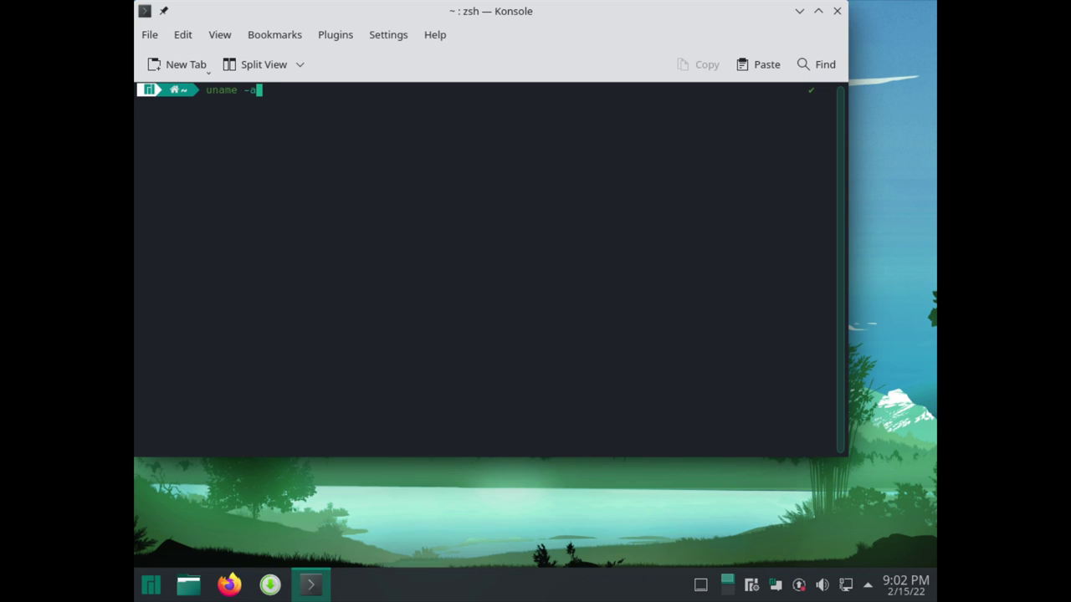
key(Return)
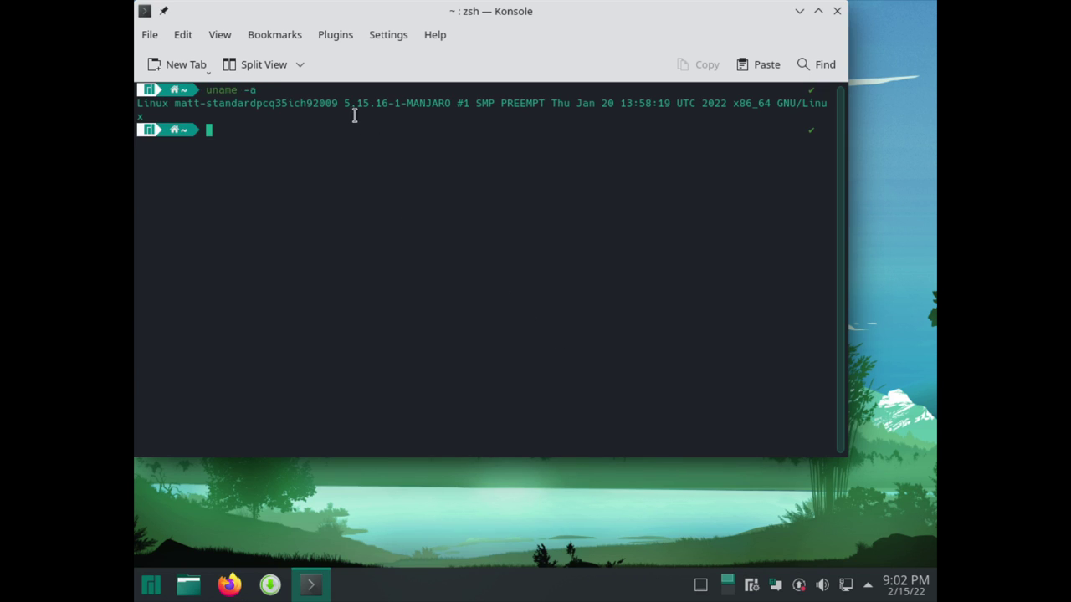
drag(343, 104, 425, 105)
click(402, 126)
Run htop in the terminal to check CPU and memory usage, and quit it.
text(htop)
key(Return)
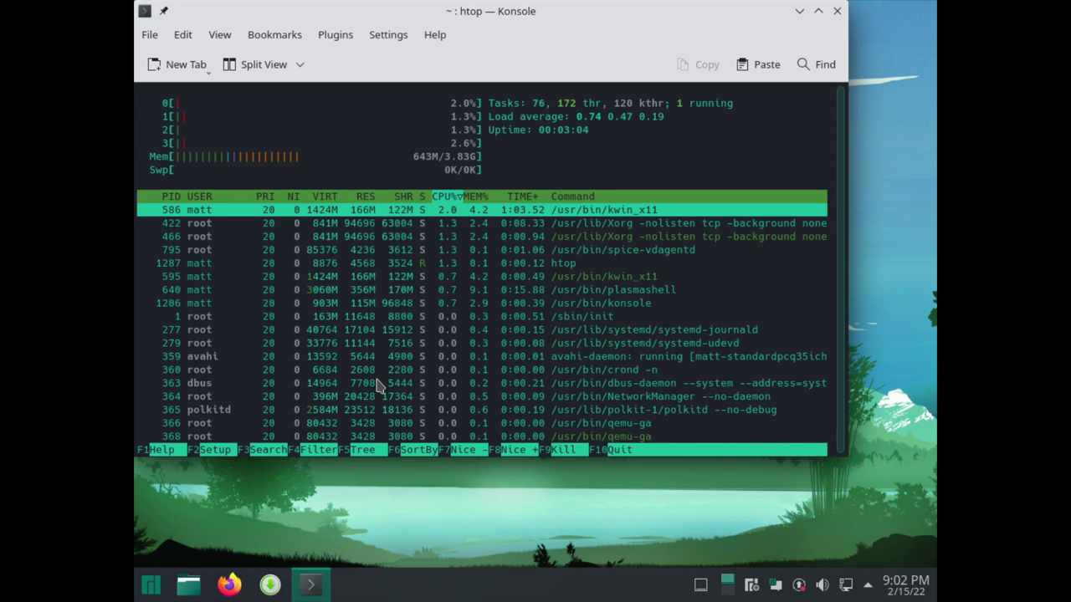
key(q)
Clear the terminal and run neofetch to view the system information.
key(ctrl+l)
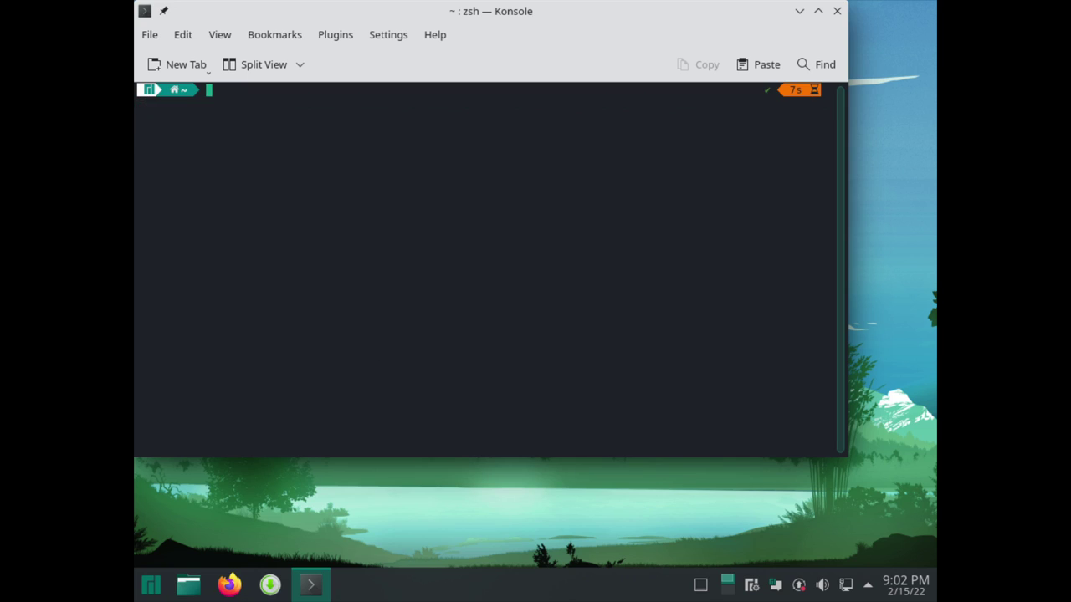
text(neofetch)
key(Return)
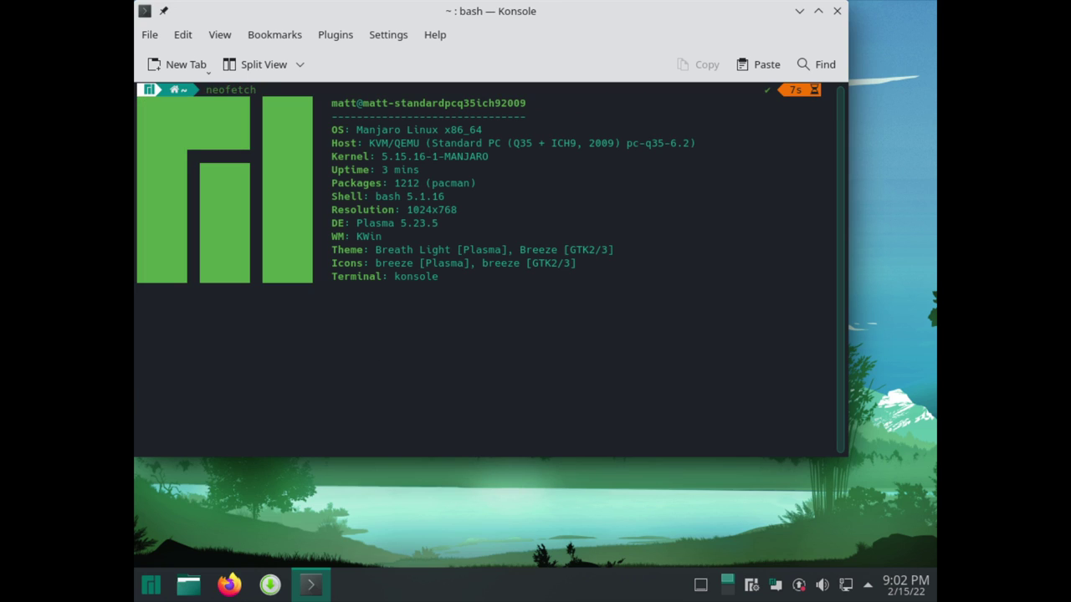